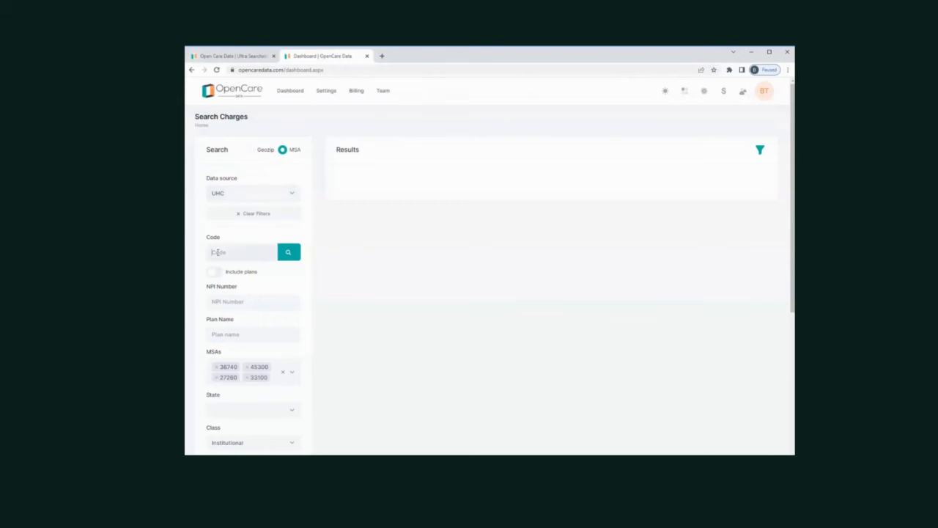
Enter code 45378 for the charge search and set its class to Professional.
type("45378")
scroll(217, 252, "down", 2)
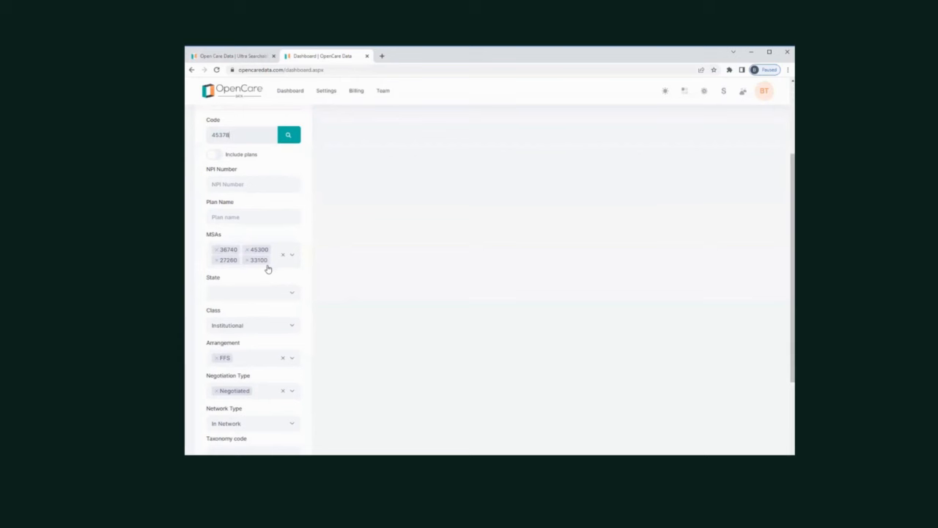
scroll(269, 296, "down", 1)
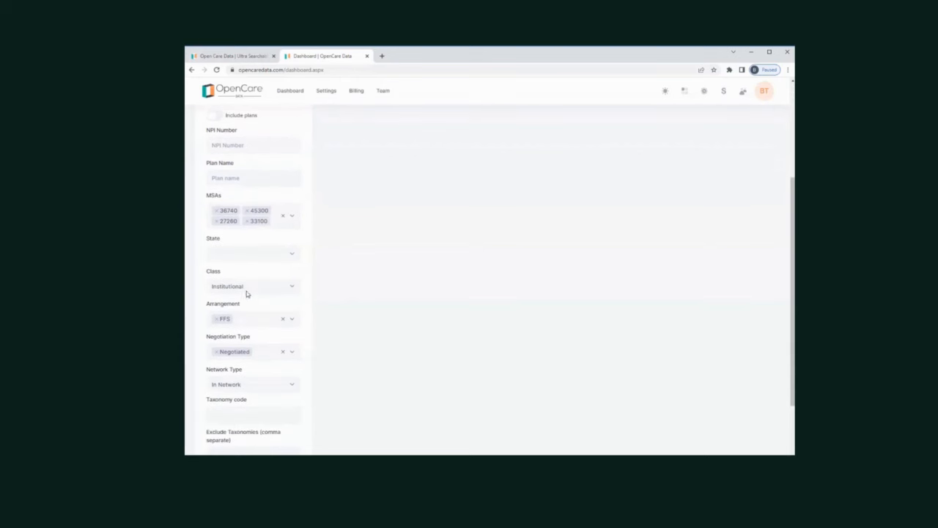
left_click(241, 287)
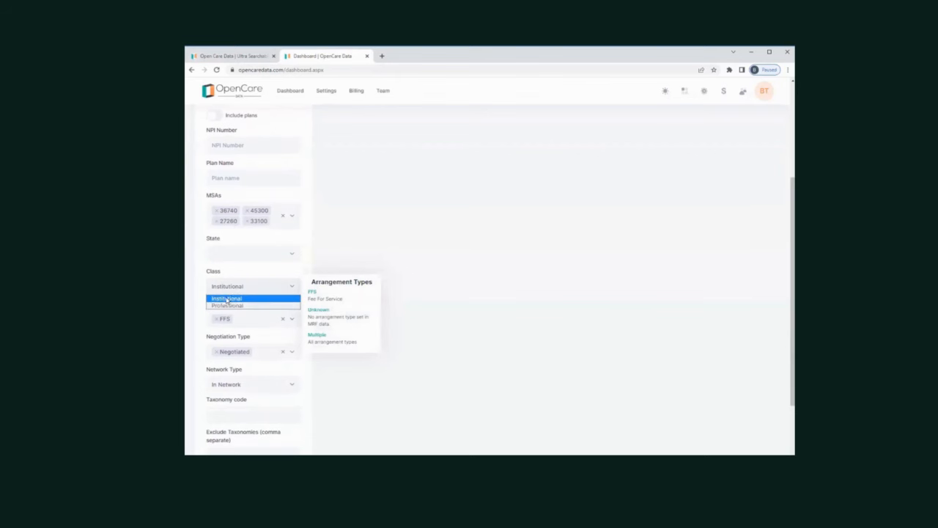
left_click(235, 306)
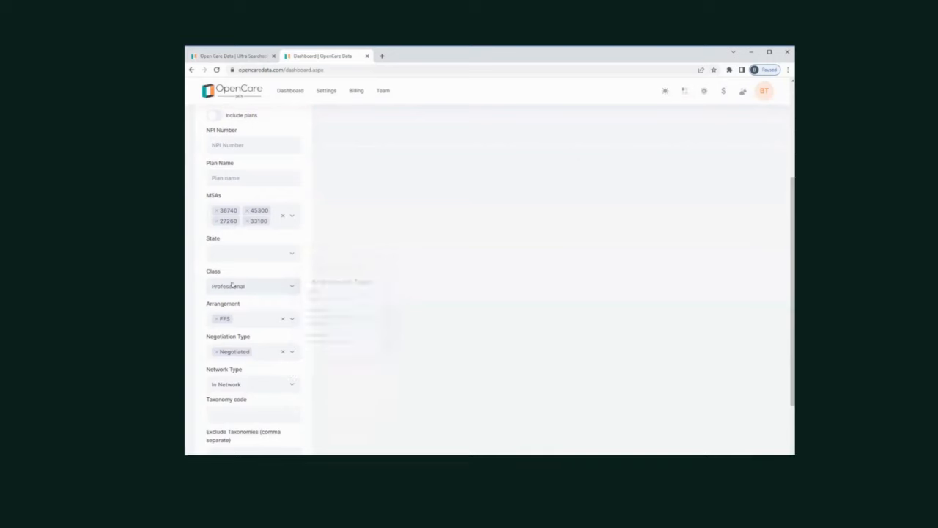
Filter by taxonomy code 207RG0100X for gastroenterology Physician and run the charge search.
scroll(231, 293, "down", 2)
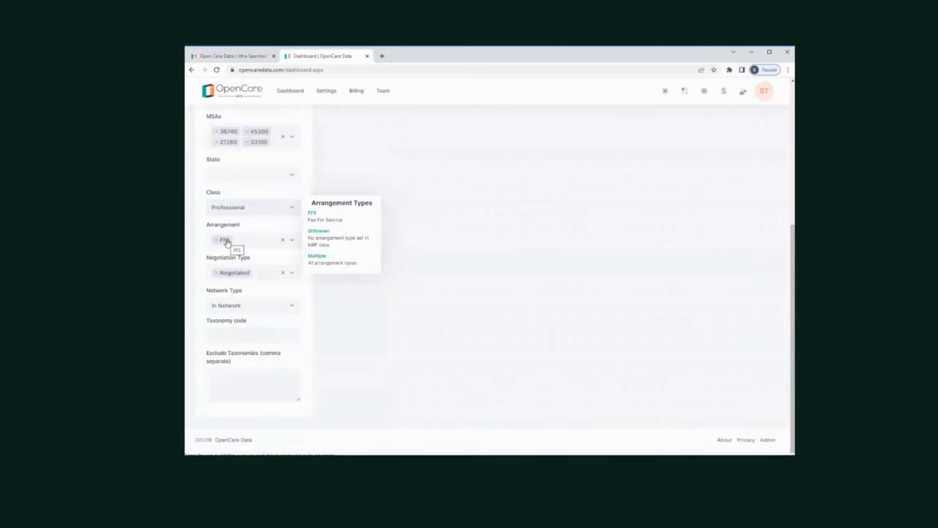
mouse_move(230, 274)
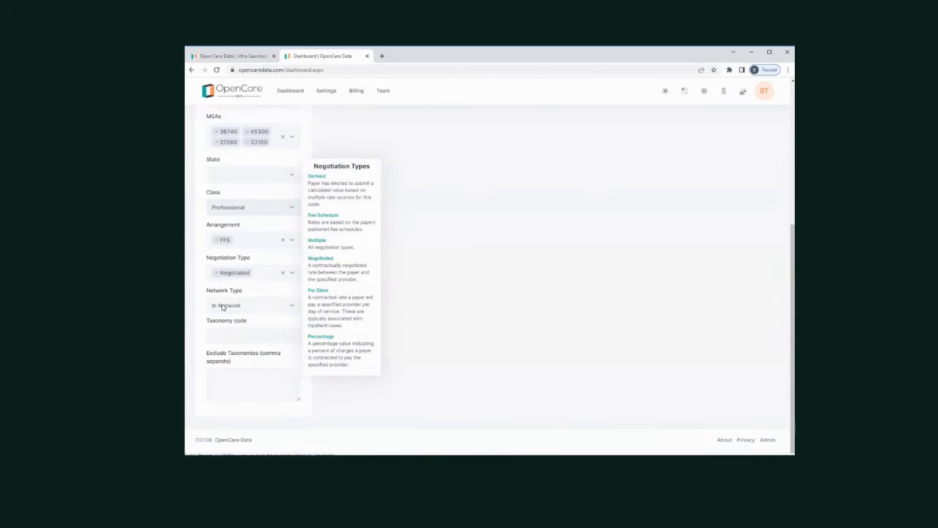
mouse_move(232, 305)
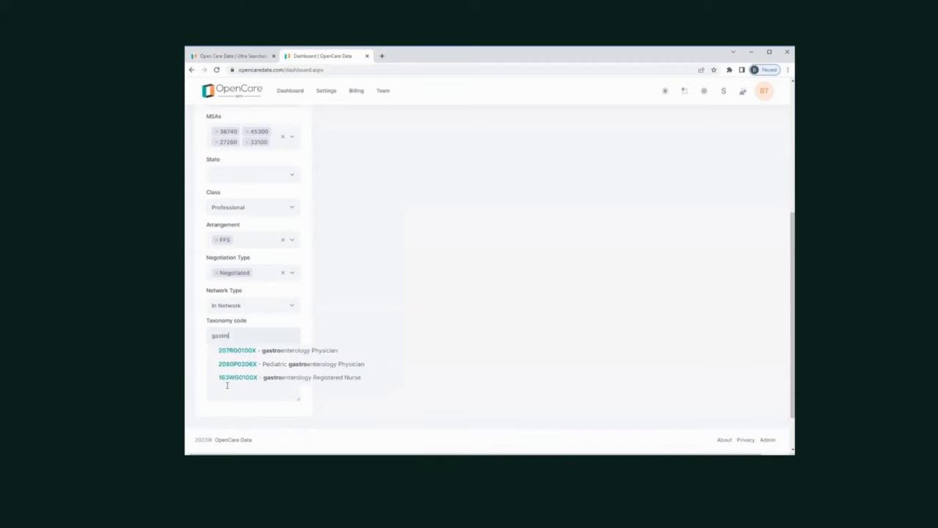
left_click(296, 351)
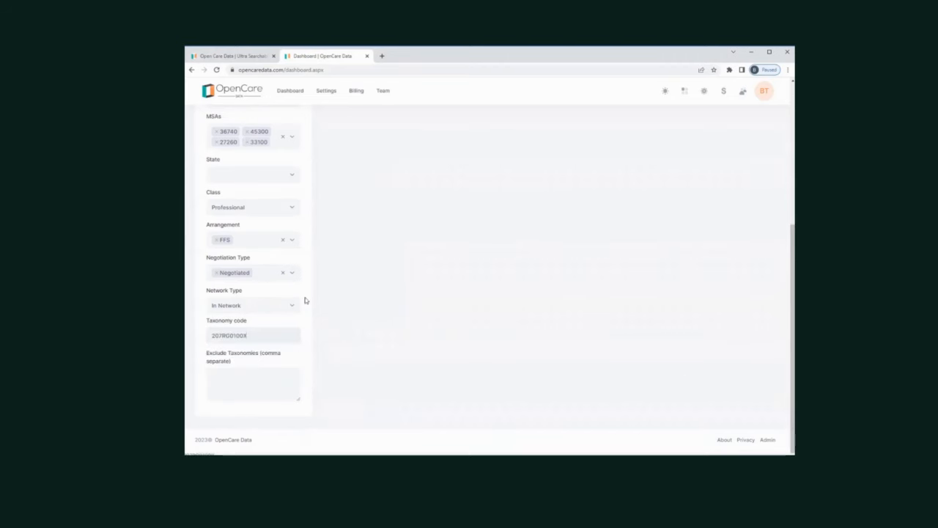
scroll(305, 301, "up", 3)
left_click(288, 252)
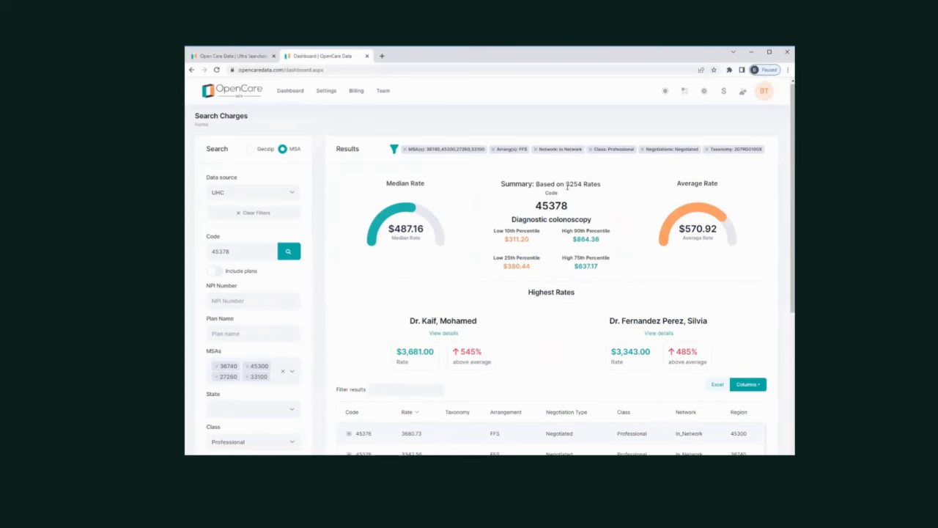
Review the rate summary and briefly view the details of the first highest-rate provider.
double_click(570, 184)
scroll(483, 248, "down", 3)
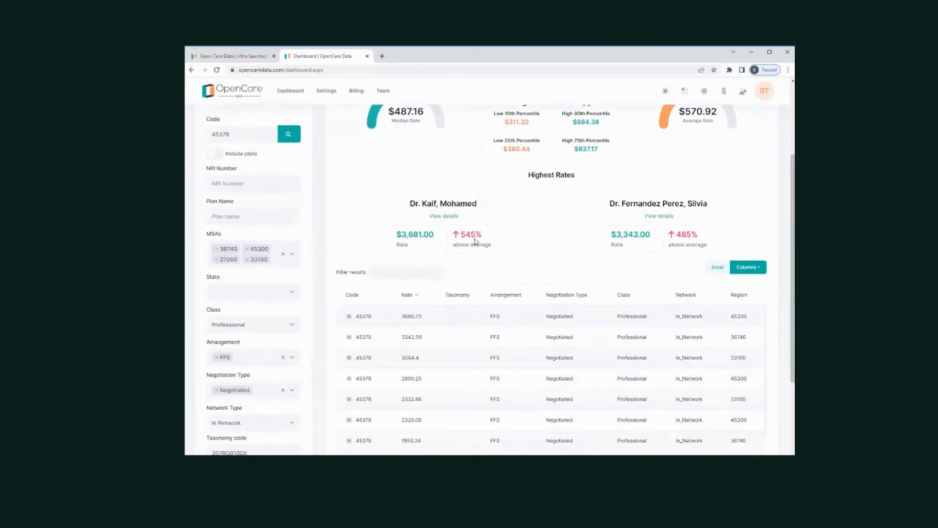
left_click(443, 215)
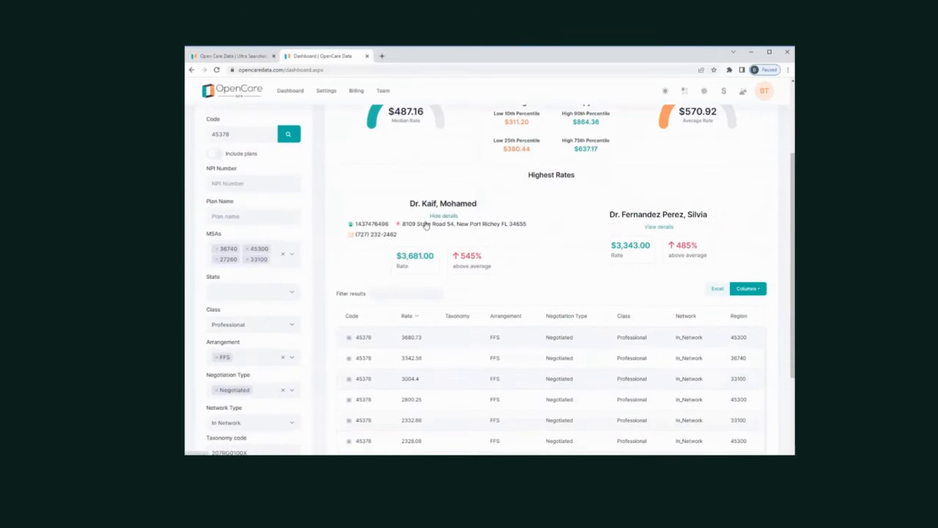
left_click(450, 215)
scroll(473, 241, "down", 3)
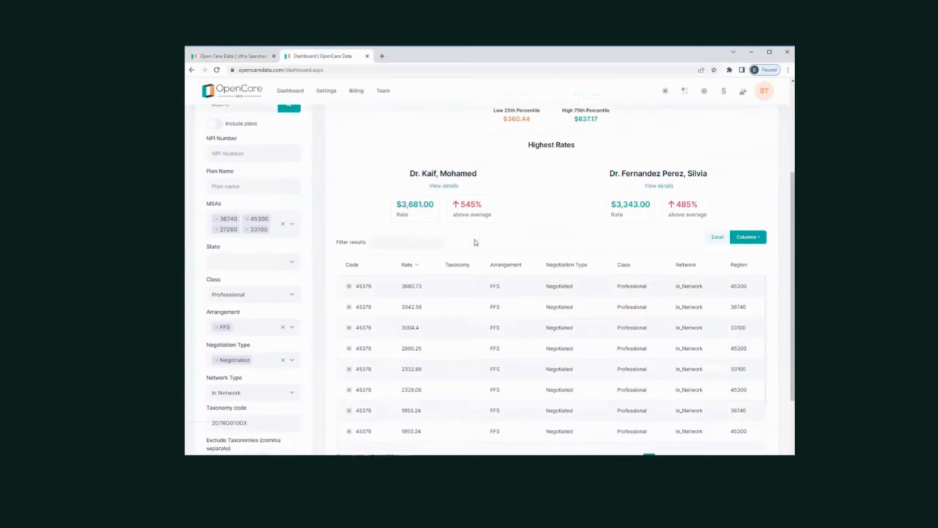
scroll(431, 331, "up", 1)
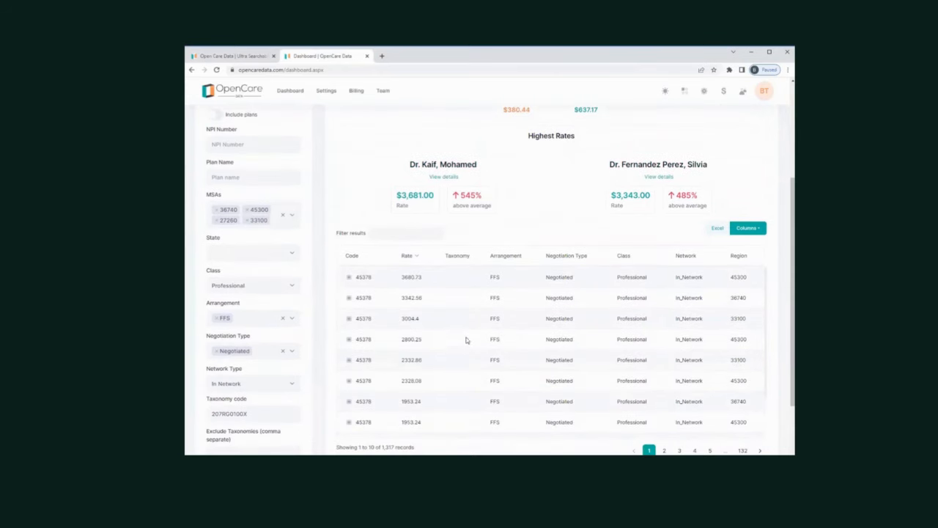
Inspect the provider details of the first two result rows and export the results to Excel.
left_click(351, 277)
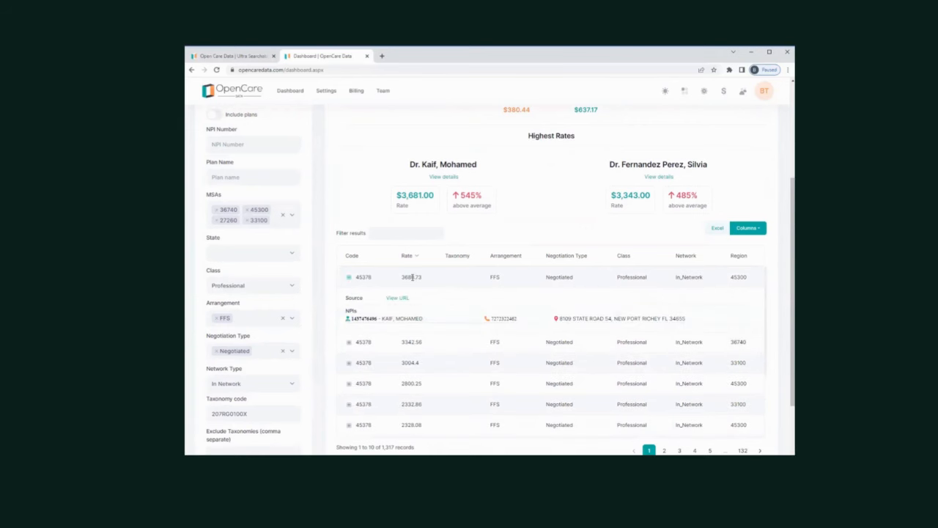
left_click(367, 341)
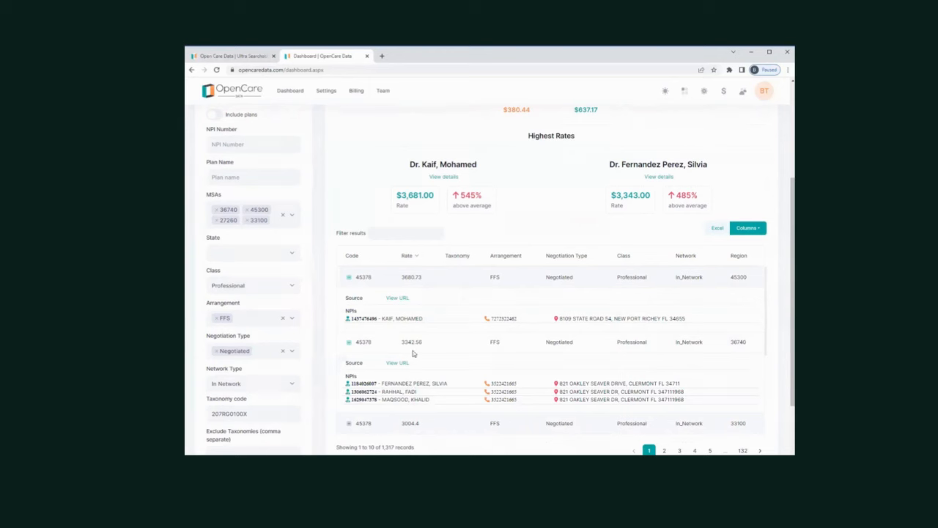
left_click(402, 349)
left_click(717, 228)
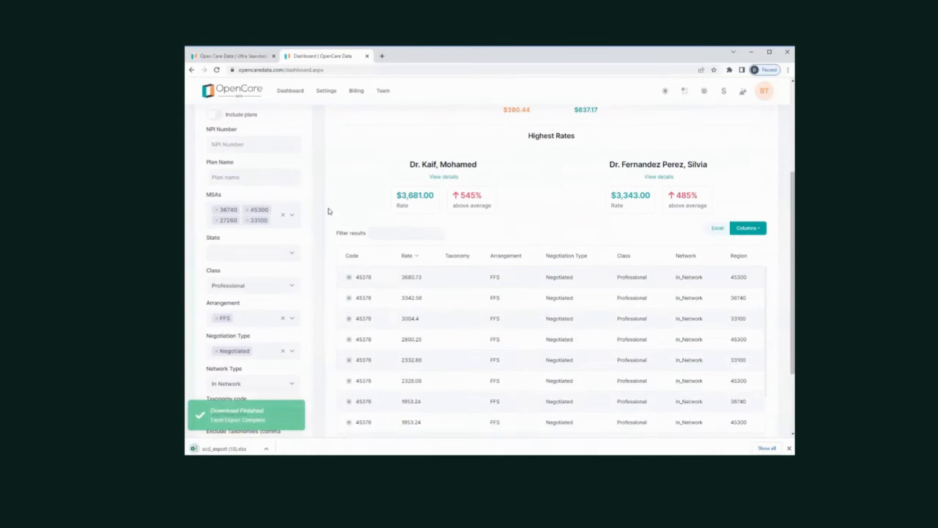
Change the search class to Institutional.
scroll(323, 218, "down", 1)
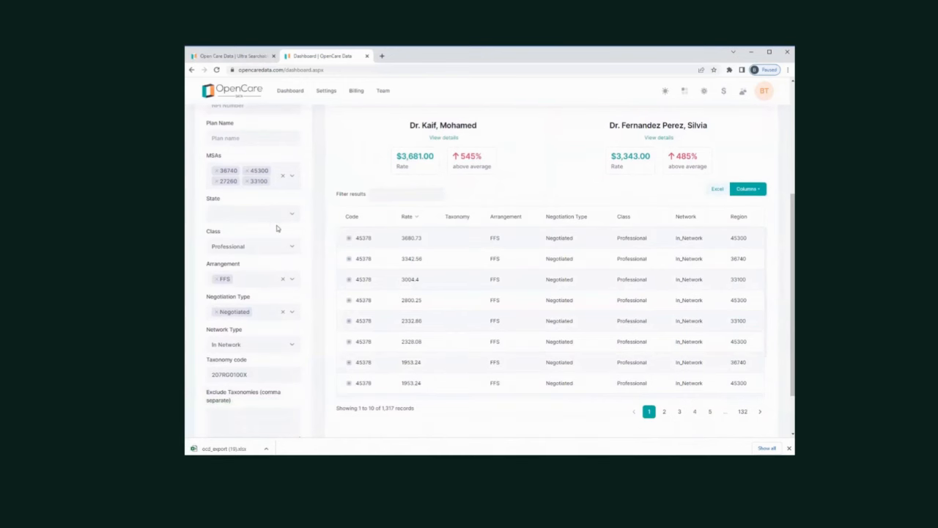
scroll(271, 235, "up", 2)
scroll(270, 235, "up", 1)
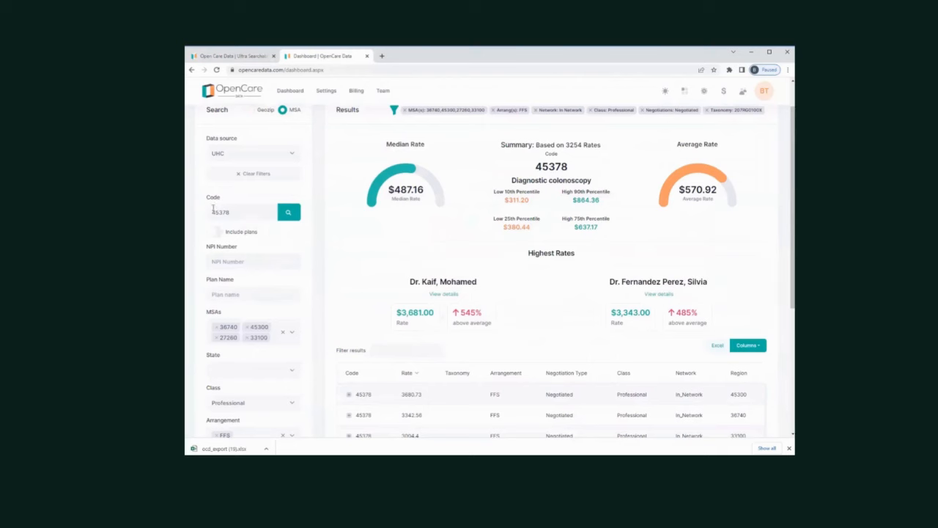
scroll(235, 220, "down", 2)
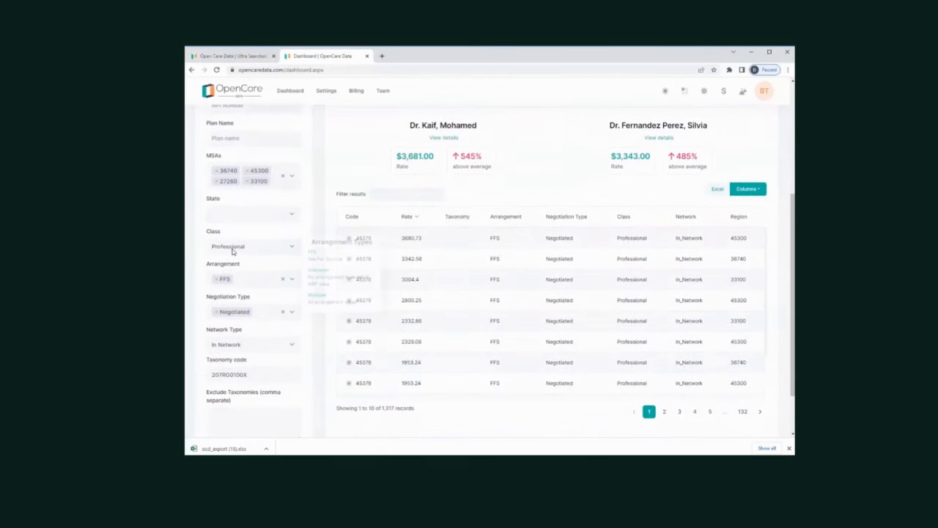
left_click(233, 248)
left_click(222, 258)
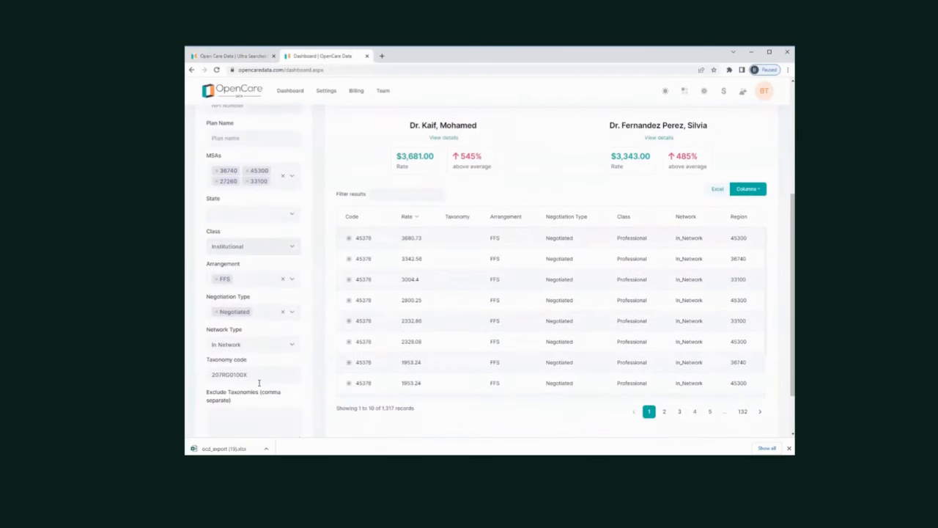
Replace the taxonomy code with 261QA1903X for ambulatory Surgical Clinic/Center.
double_click(231, 375)
type("ambulatory")
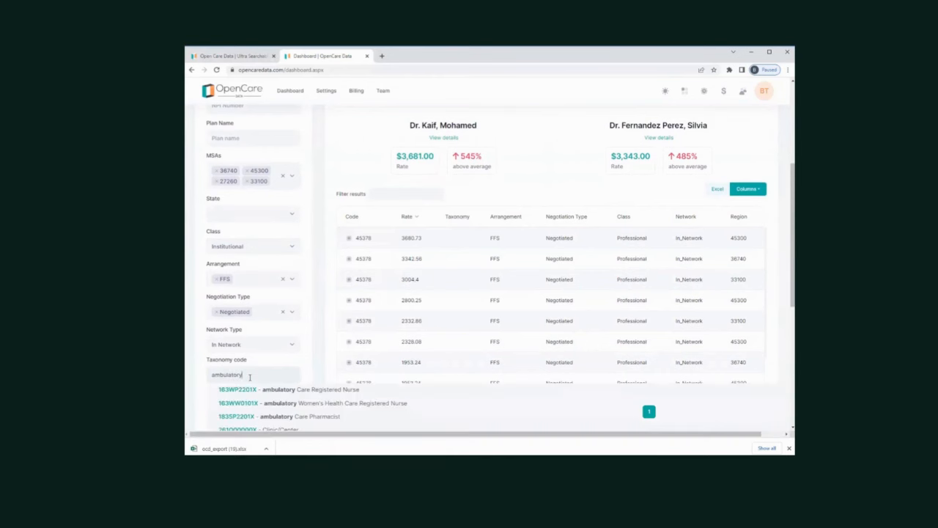
scroll(240, 367, "down", 3)
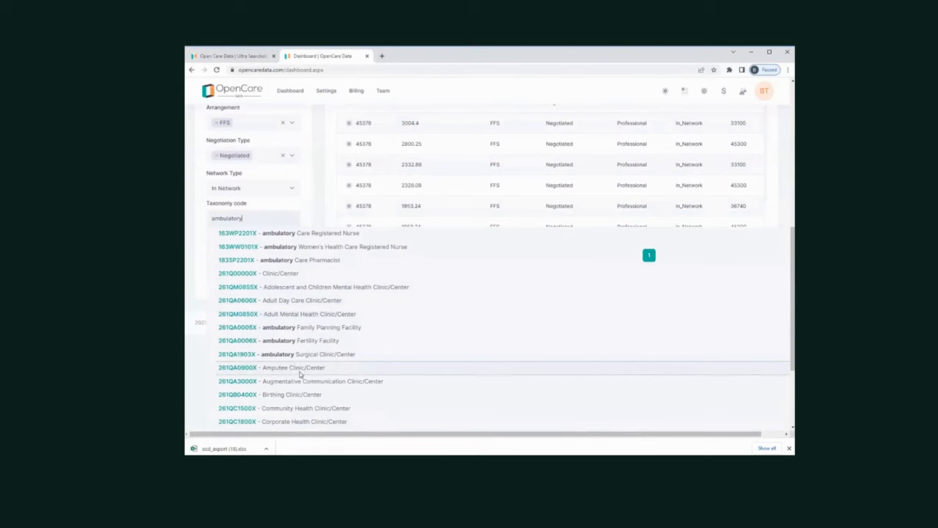
left_click(260, 355)
scroll(310, 329, "up", 5)
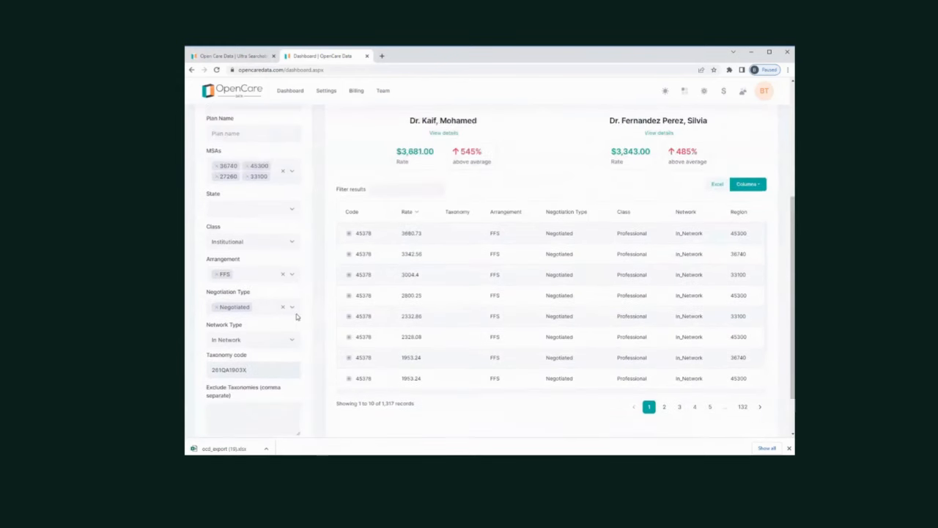
Run the search for ambulatory surgical centers and export the results to Excel.
left_click(289, 251)
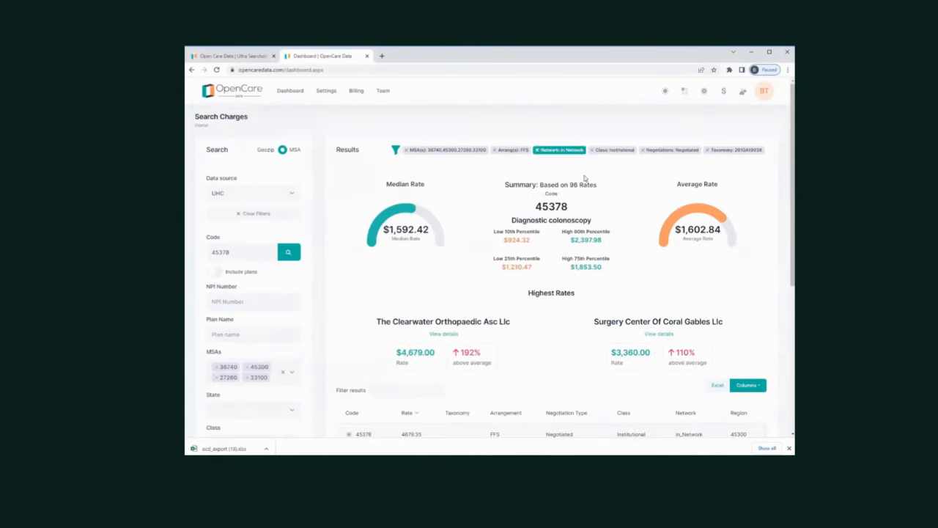
scroll(506, 350, "down", 2)
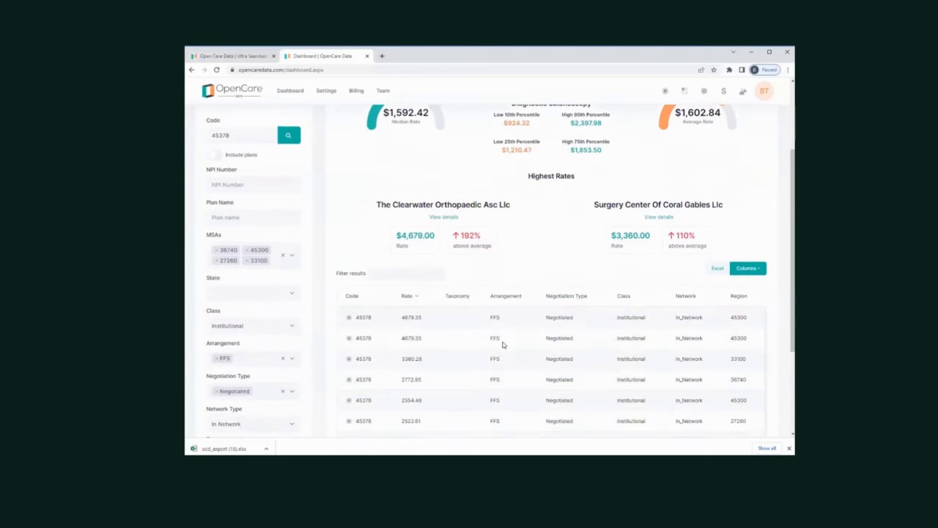
left_click(719, 270)
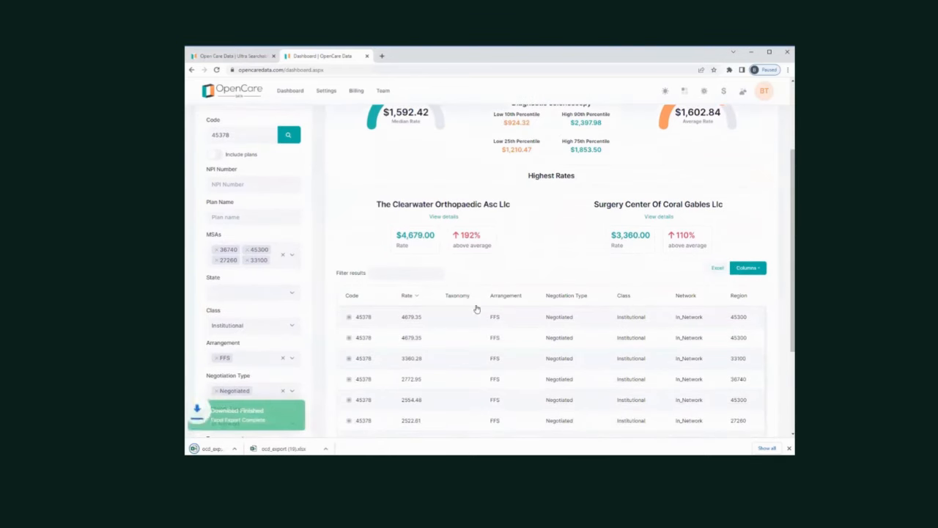
Rerun the search with taxonomy code 282N00000X for General Acute Care hospital and export the results to Excel.
scroll(279, 303, "down", 2)
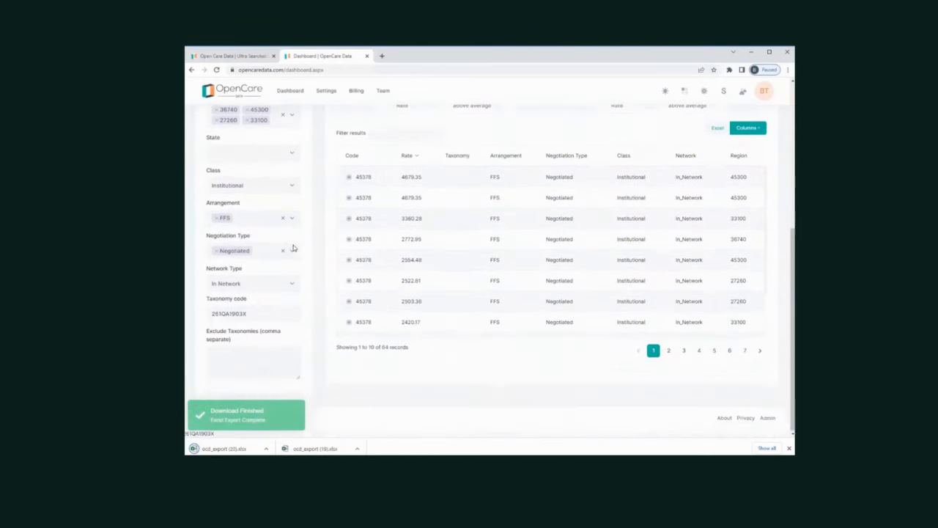
left_click_drag(262, 313, 197, 315)
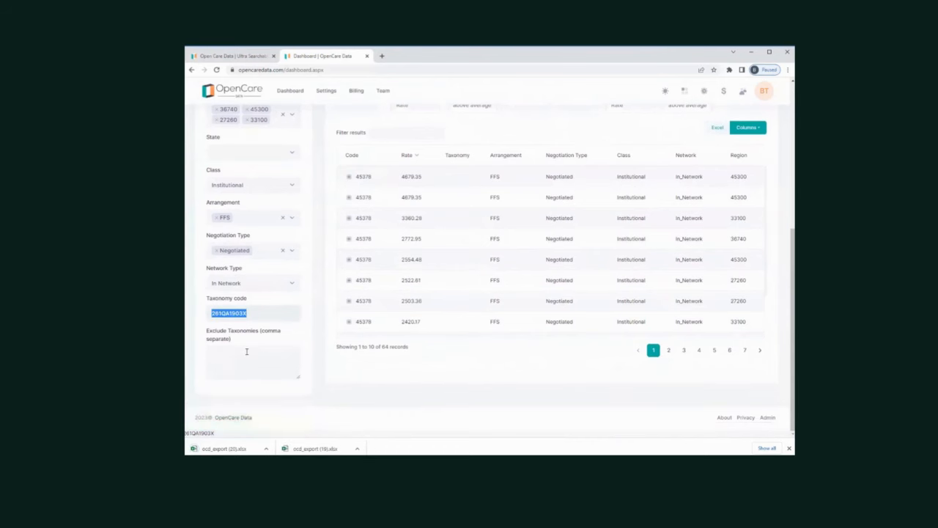
type("ho")
scroll(249, 345, "down", 3)
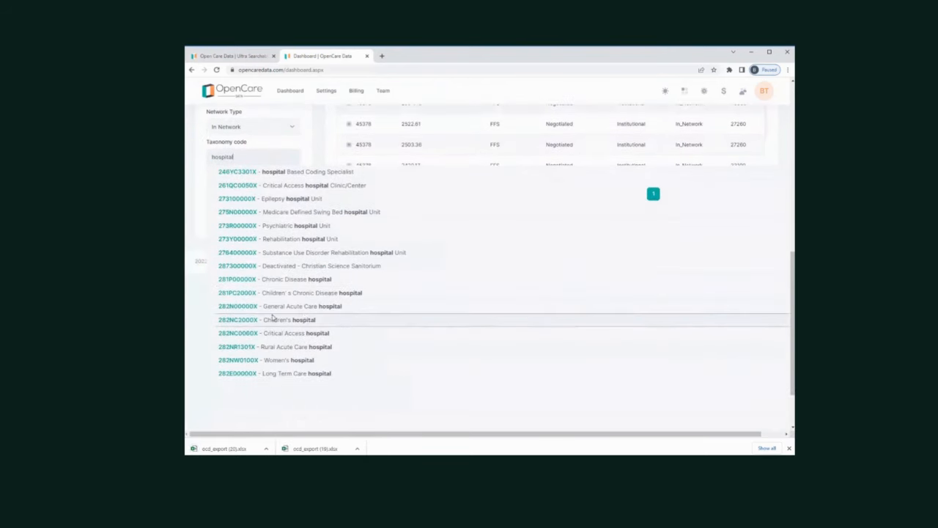
left_click(272, 316)
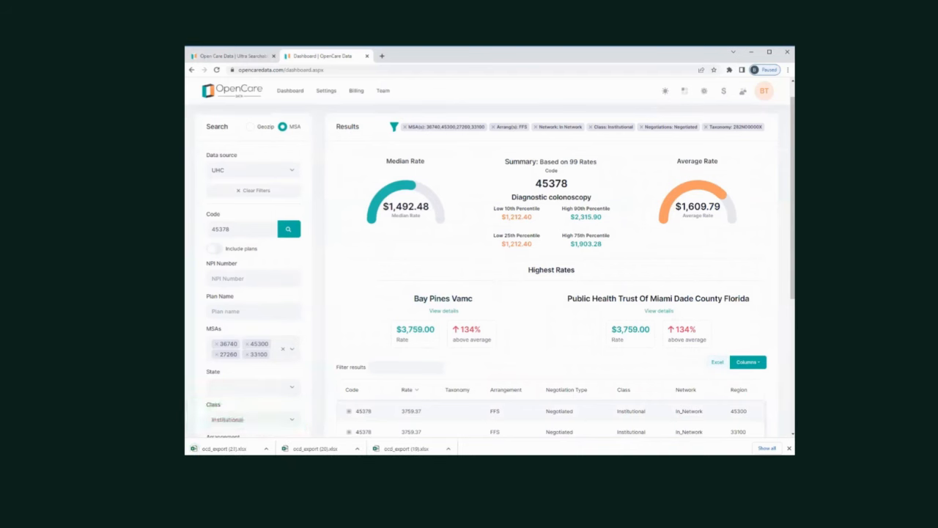
Switch to Excel to review the provider address and rate columns in the exported physician workbook, and return to the browser.
key("alt+Tab")
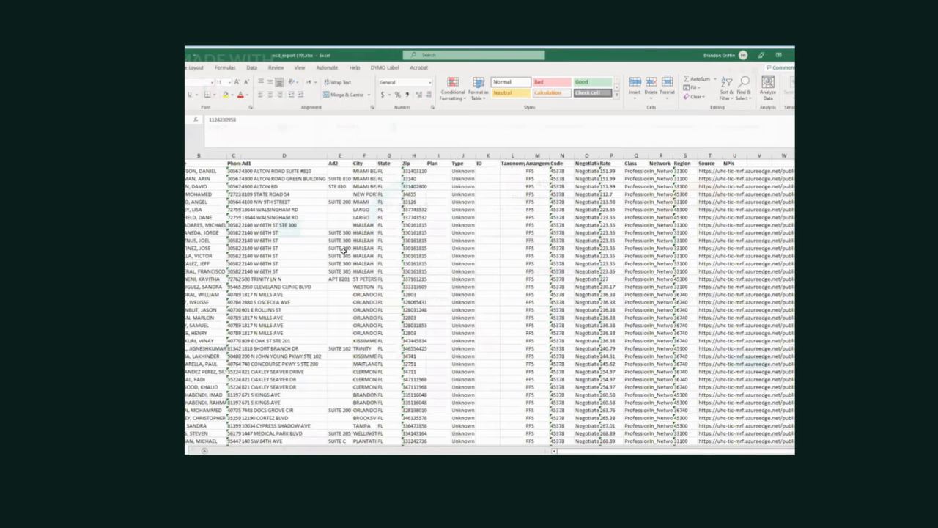
left_click(282, 231)
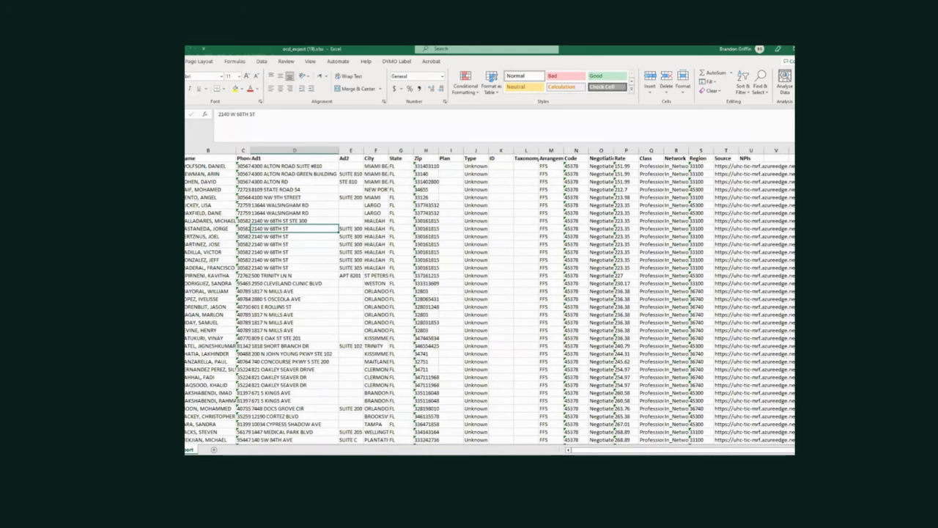
key("alt+Tab")
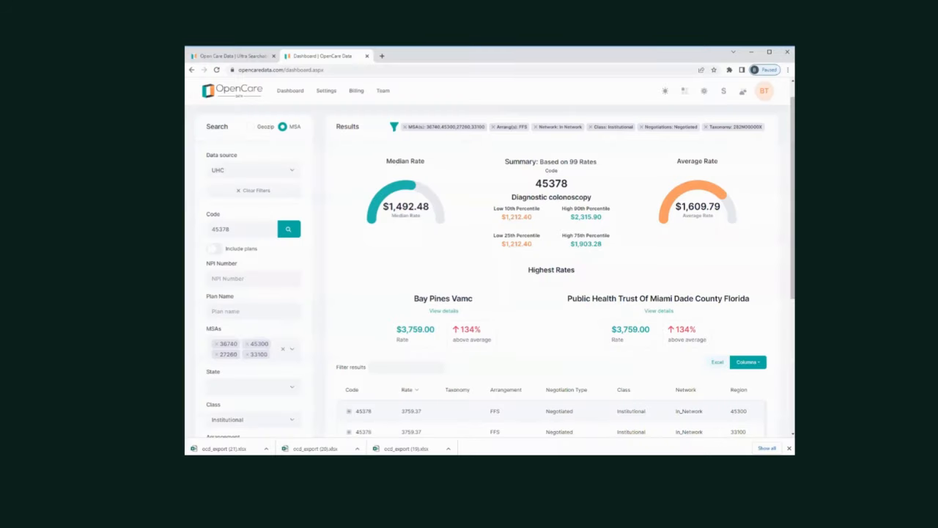
Switch to the Google My Maps window and import ocd_export (19).xlsx into the Physicans layer.
key("alt+Tab")
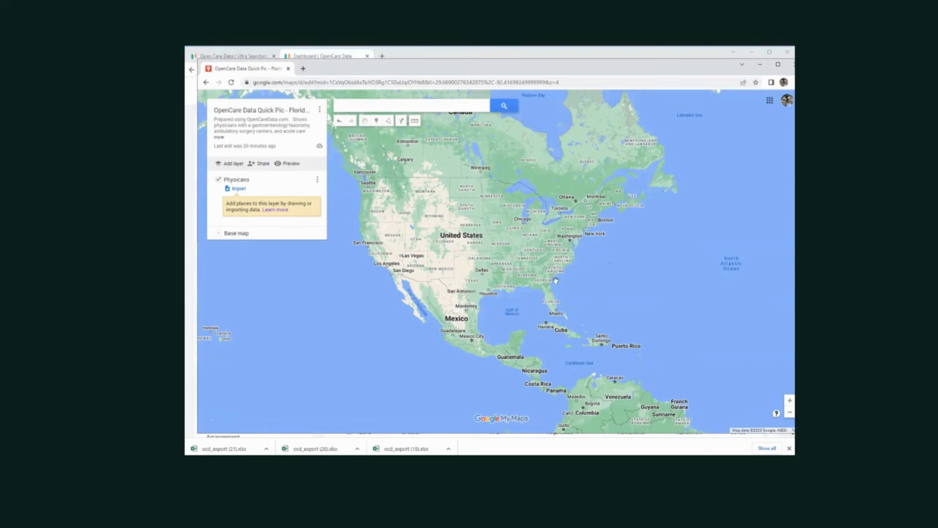
left_click(237, 189)
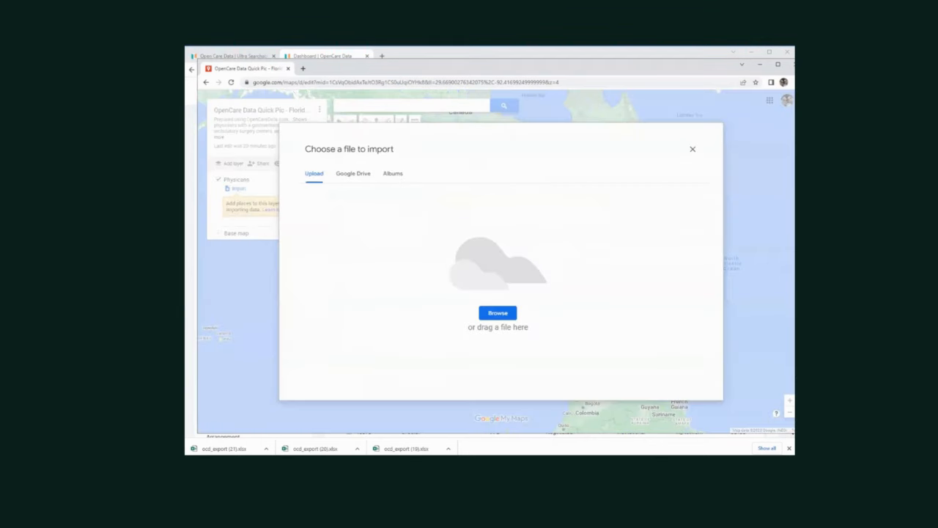
left_click_drag(395, 449, 503, 279)
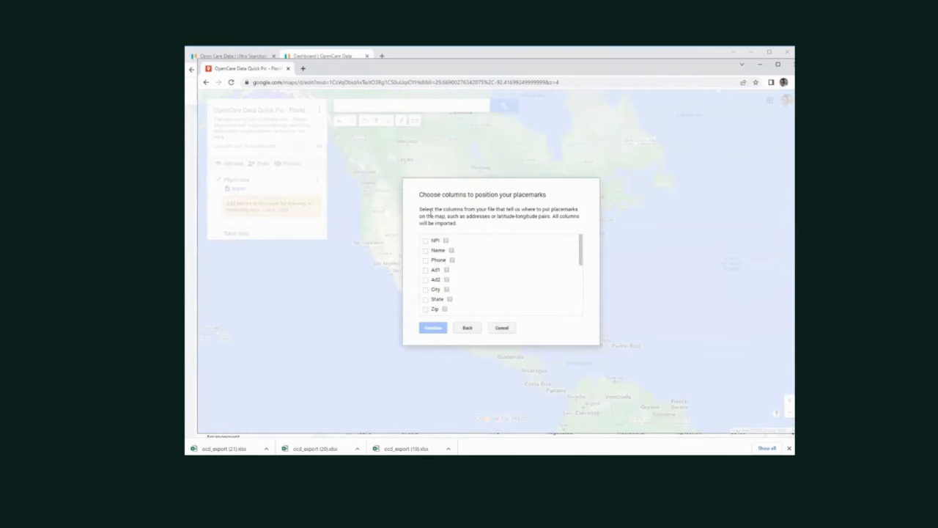
Position the placemarks by the Ad1, Ad2, City, State and Zip columns and title the markers by Name.
left_click(426, 270)
left_click(426, 280)
left_click(426, 289)
left_click(426, 299)
left_click(426, 308)
left_click(434, 330)
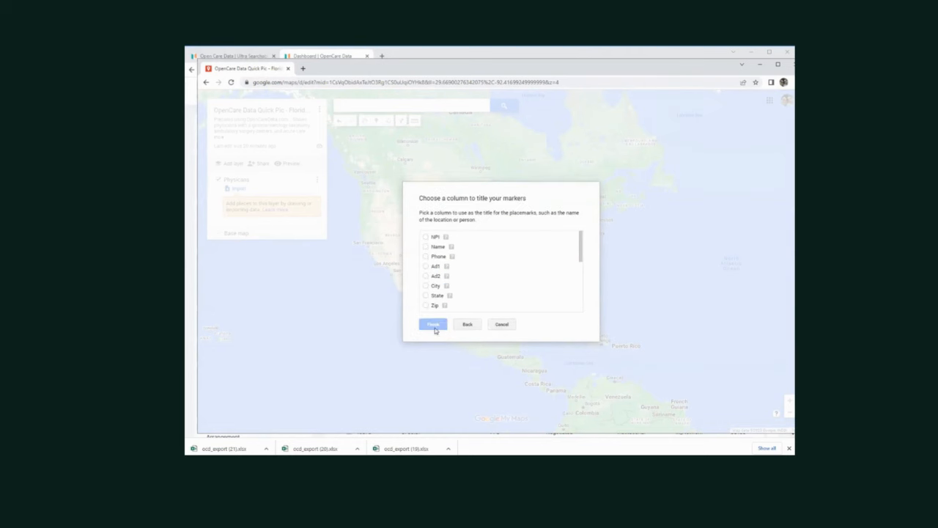
left_click(425, 247)
left_click(432, 327)
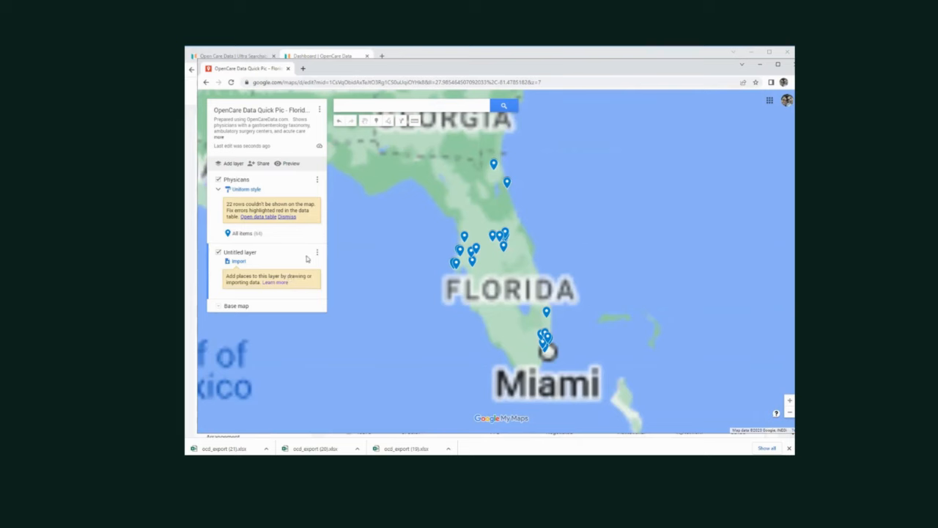
Rename the untitled layer as ASCs and color all its markers purple.
left_click(317, 253)
left_click(285, 266)
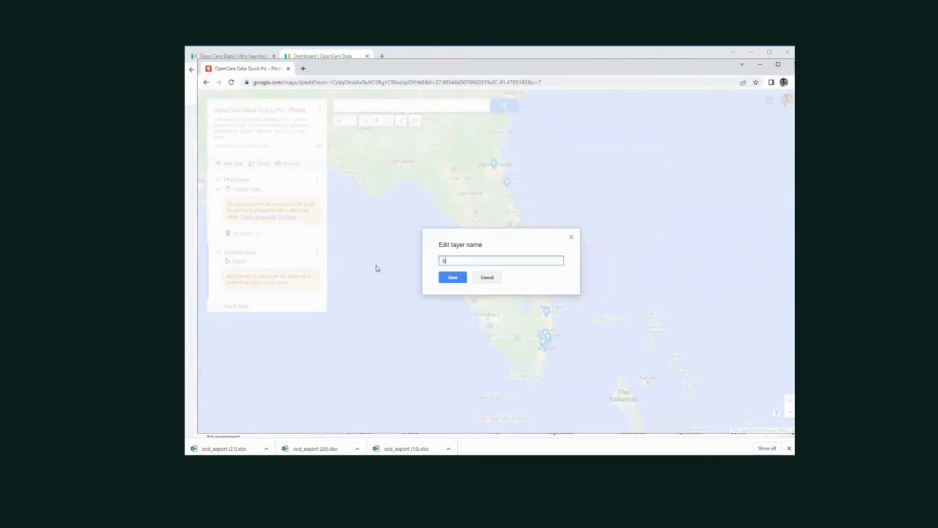
type("ASCs")
key("Return")
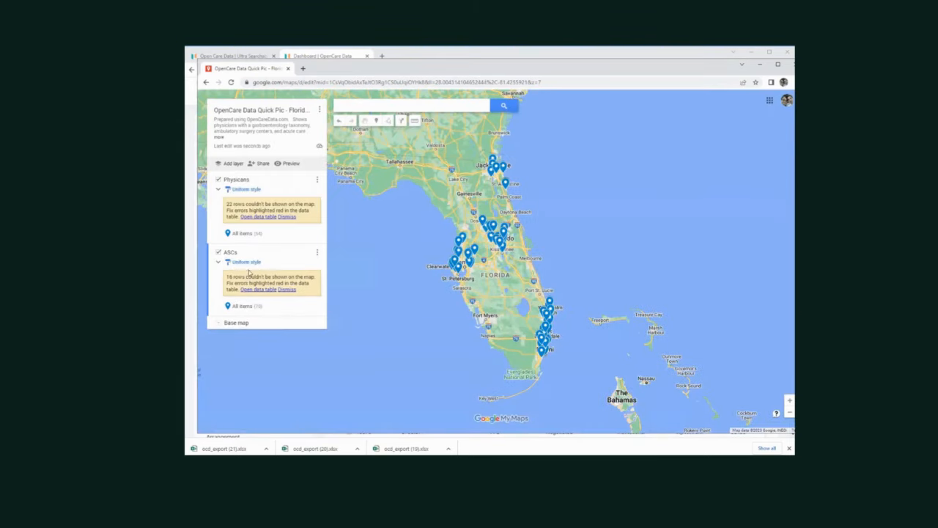
left_click(317, 308)
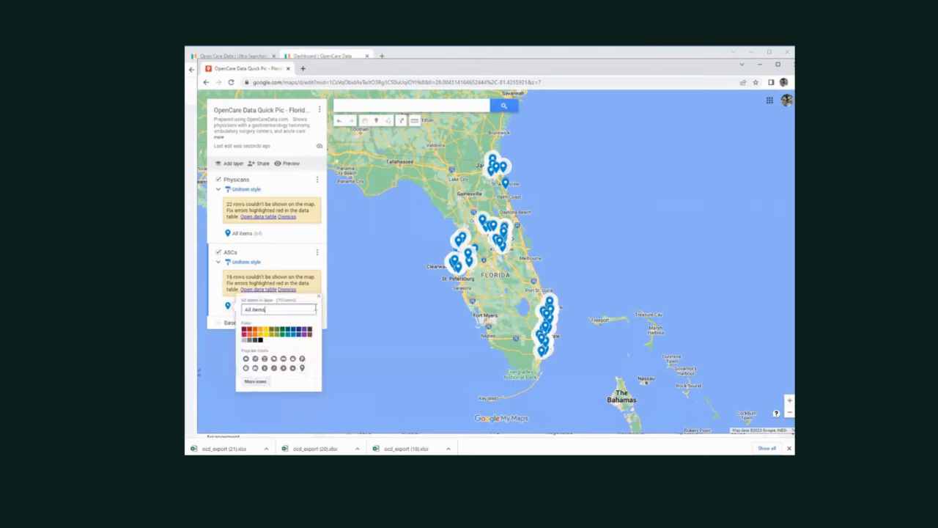
left_click(305, 335)
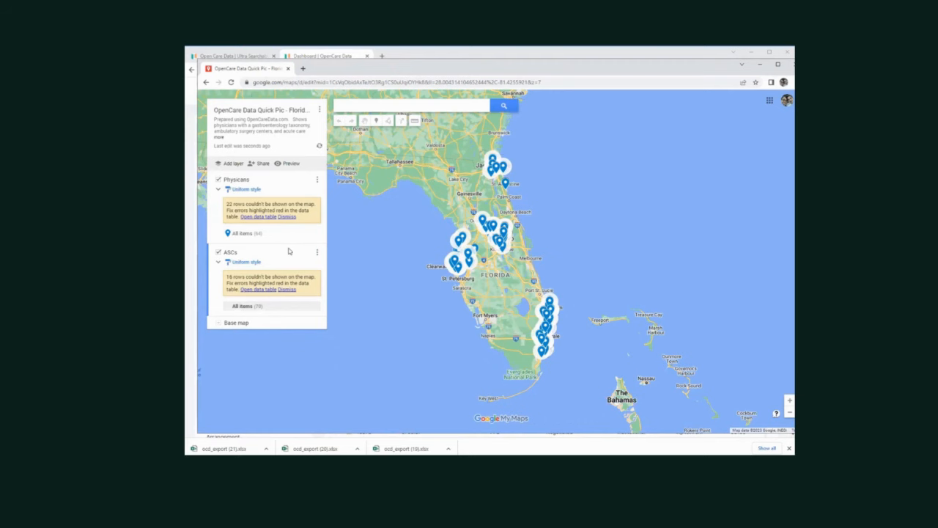
Import ocd_export (21).xlsx into the Hospitals layer and color all its markers red.
left_click(317, 325)
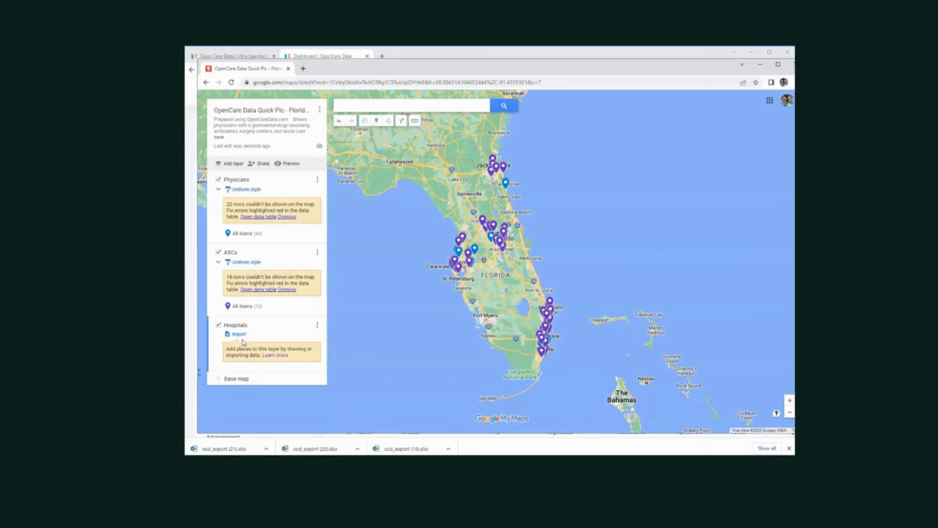
left_click(239, 333)
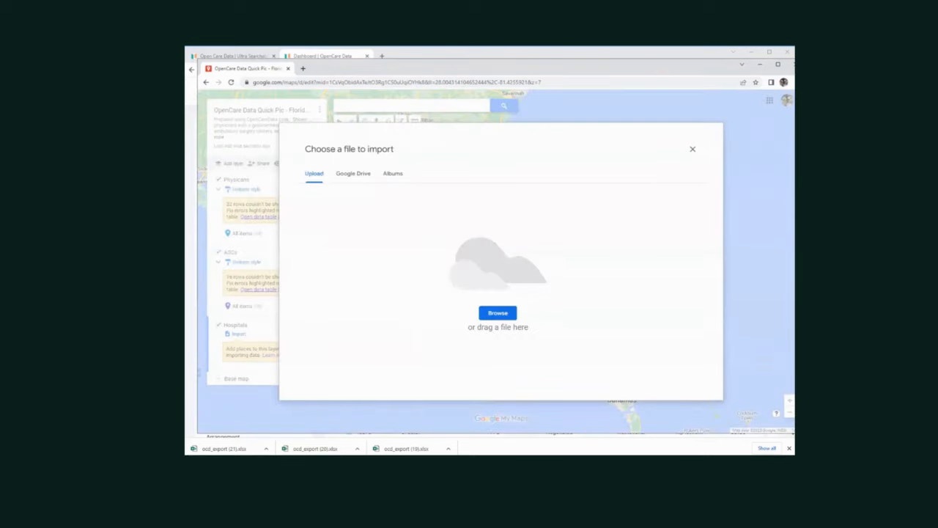
left_click_drag(224, 449, 413, 273)
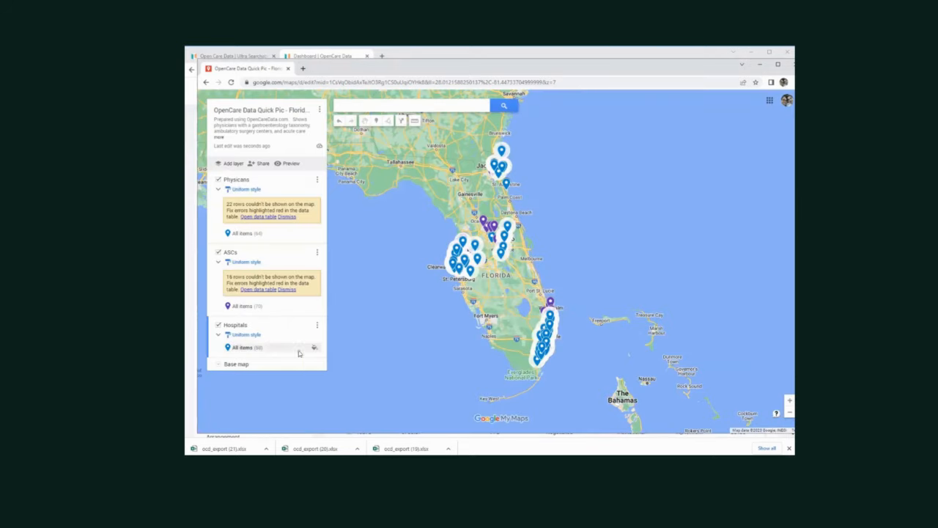
left_click(314, 347)
left_click(242, 287)
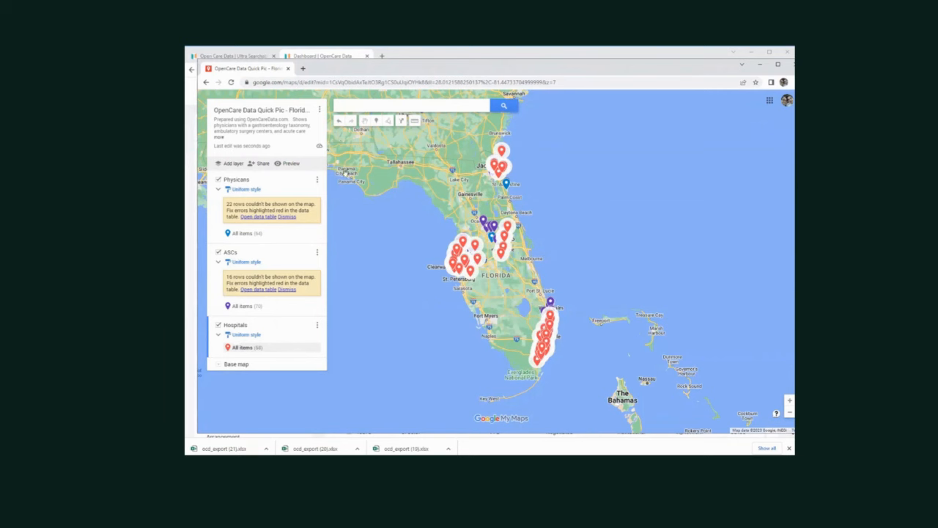
Examine the rates of Orlando Surgery Center, Florida Hospital and the nearby physician marker in Orlando.
scroll(485, 258, "up", 3)
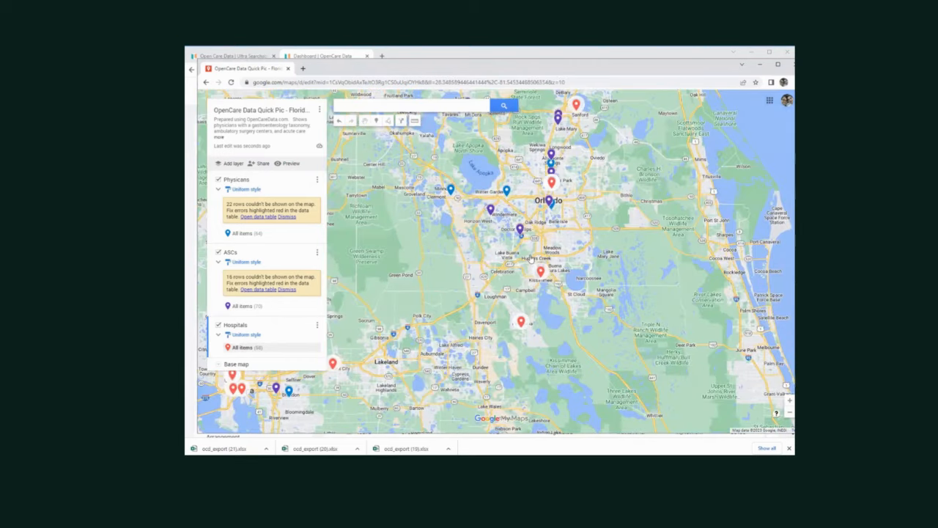
scroll(530, 257, "up", 2)
scroll(509, 250, "up", 1)
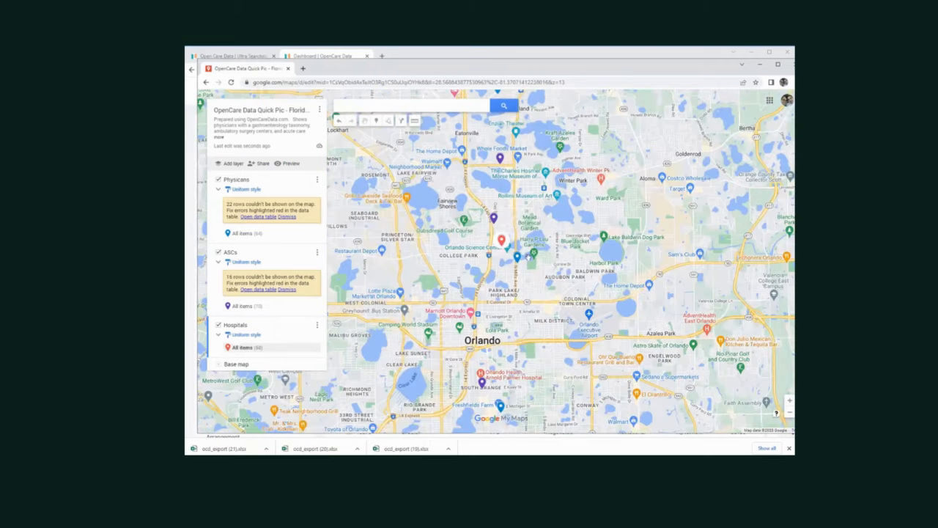
left_click(493, 218)
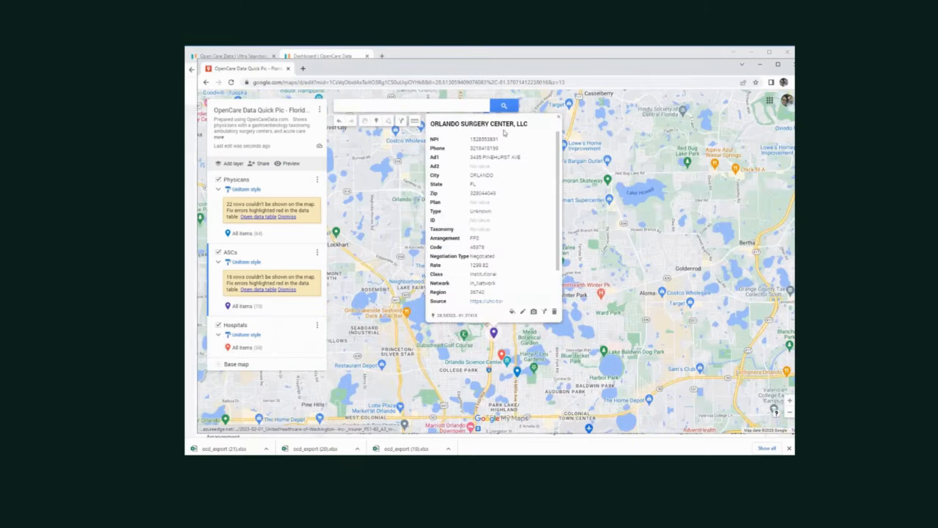
left_click_drag(467, 264, 496, 271)
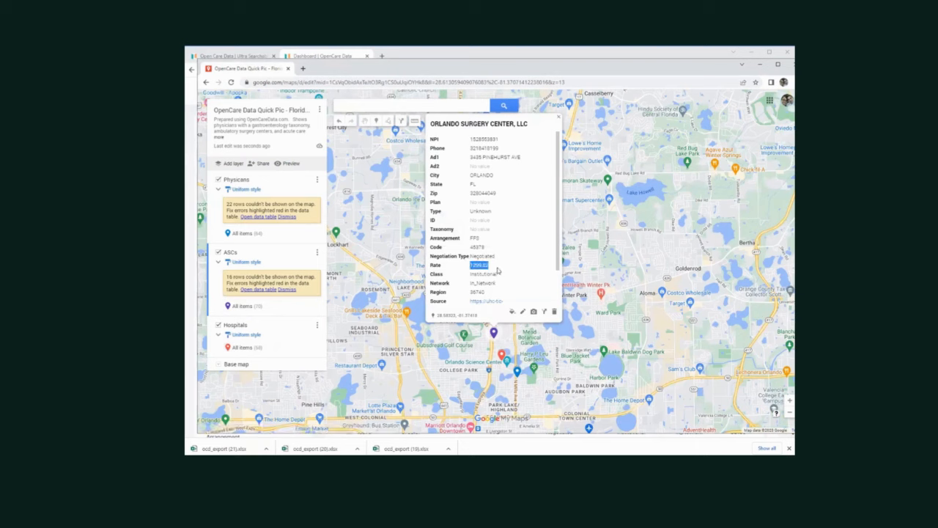
left_click(502, 357)
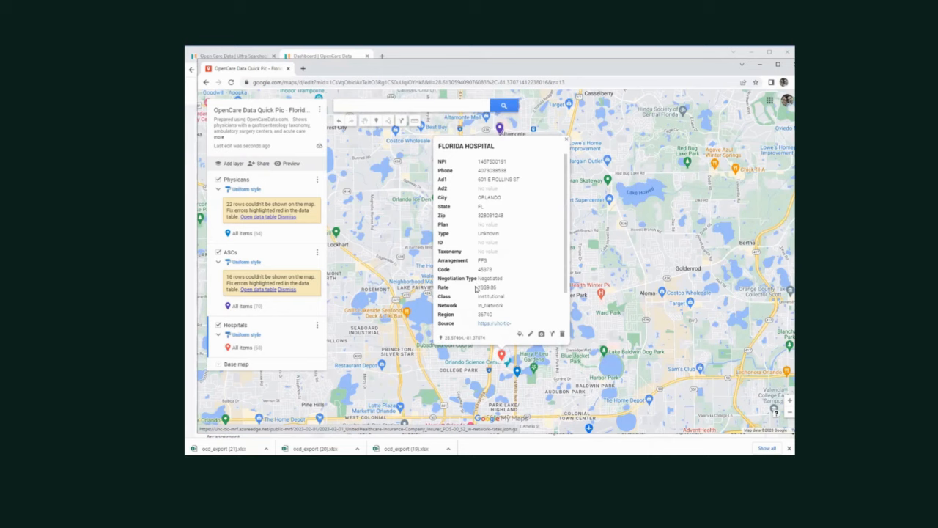
left_click_drag(475, 290, 510, 295)
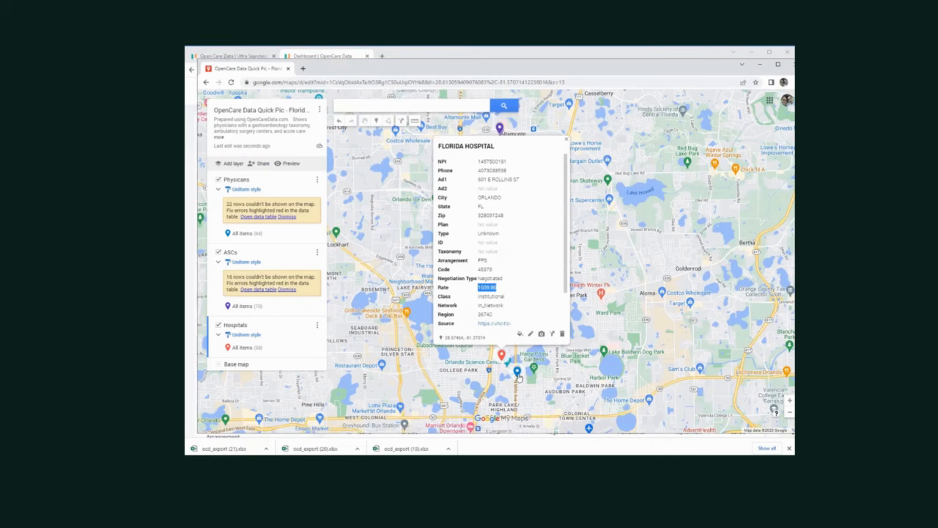
left_click(516, 373)
left_click_drag(491, 303, 511, 304)
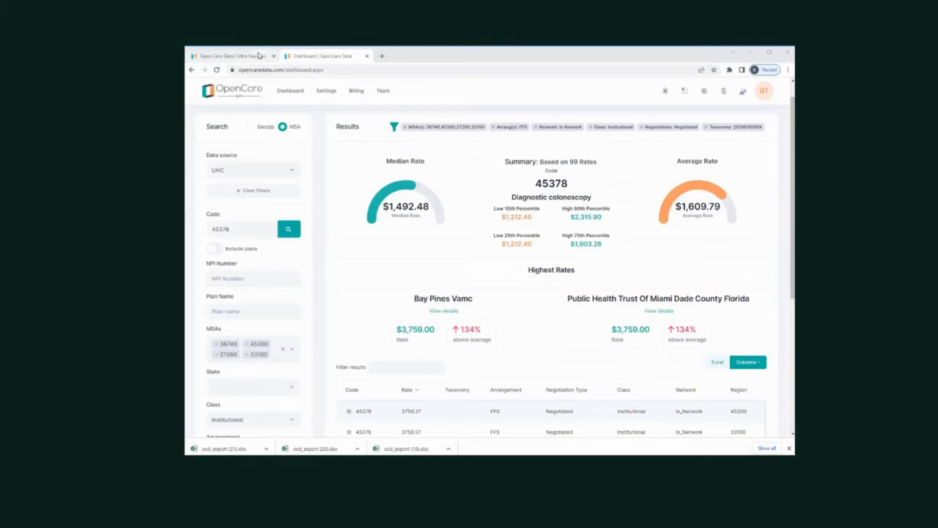
Switch back to the OpenCare Data website and go to its home page.
left_click(231, 56)
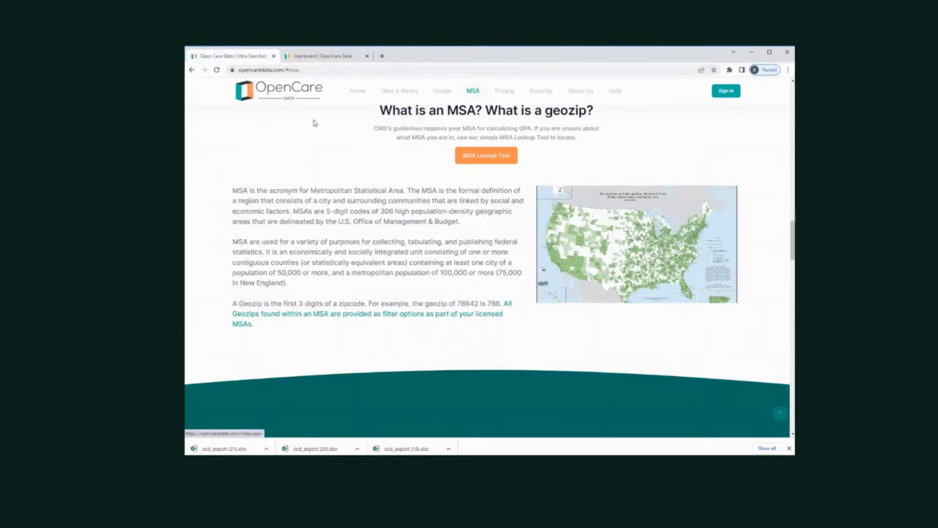
left_click(357, 91)
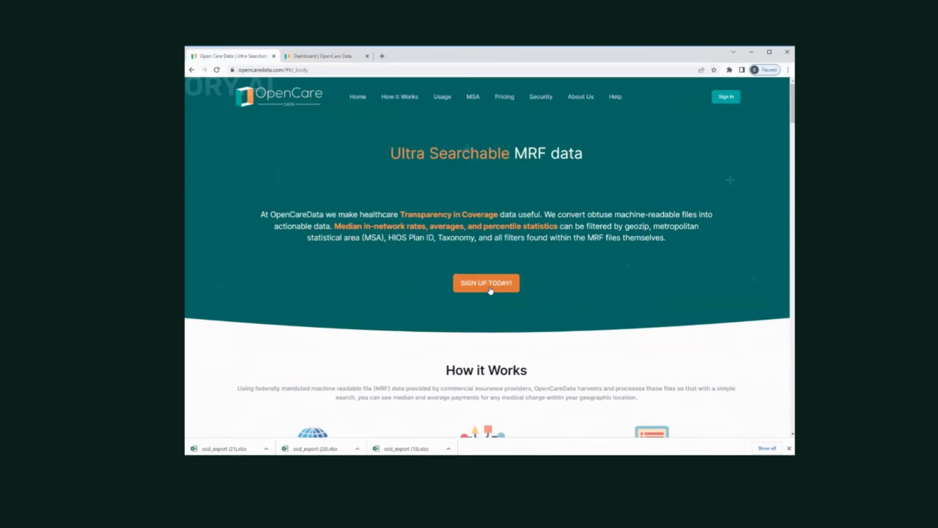